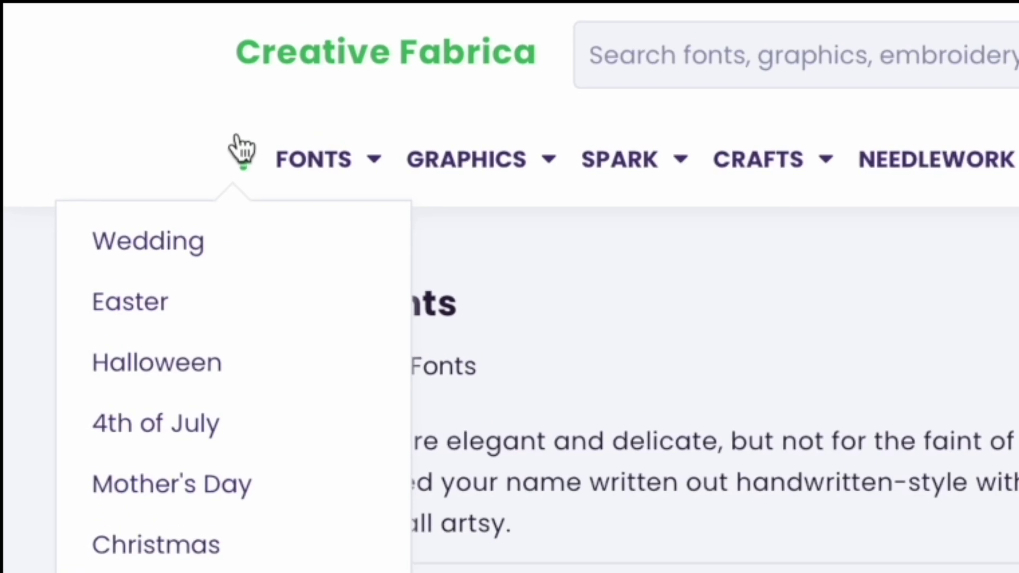
Browse Creative Fabrica's Script Fonts listing down to the Soulmate font.
{"action": "mouse_move", "coordinate": [131, 57]}
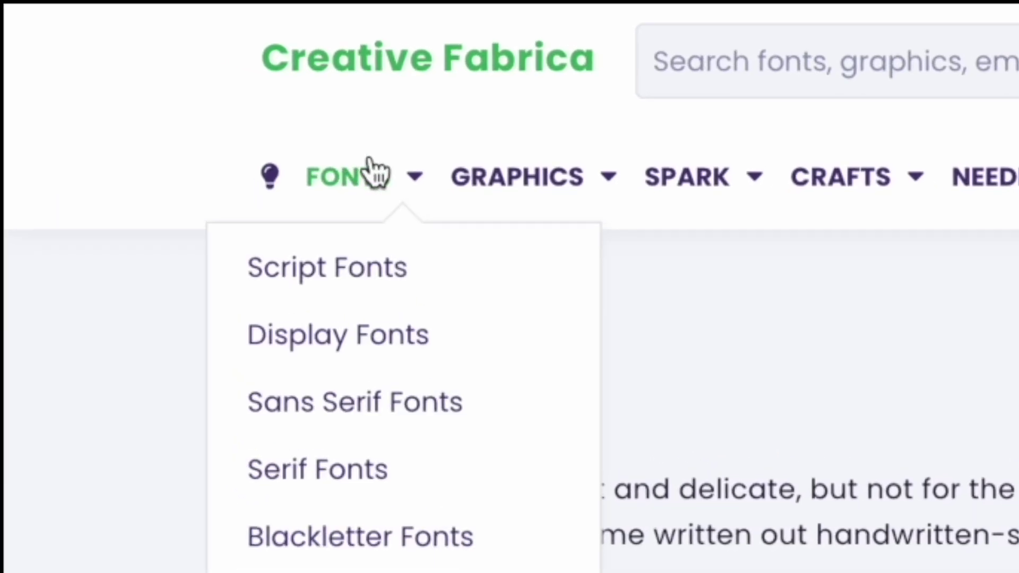
{"action": "left_click", "coordinate": [373, 270]}
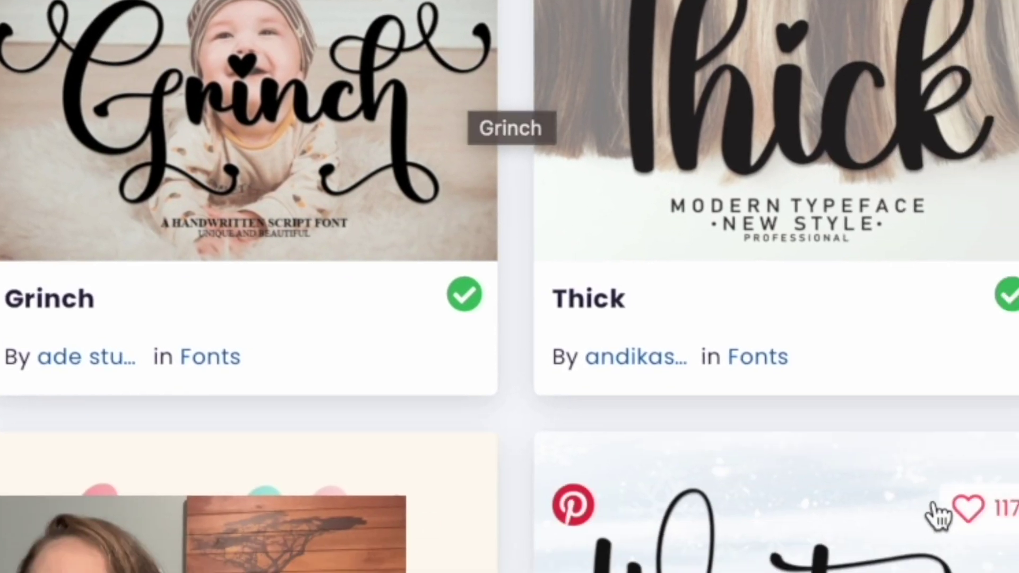
{"action": "scroll", "coordinate": [937, 512], "scroll_direction": "down", "scroll_amount": 5}
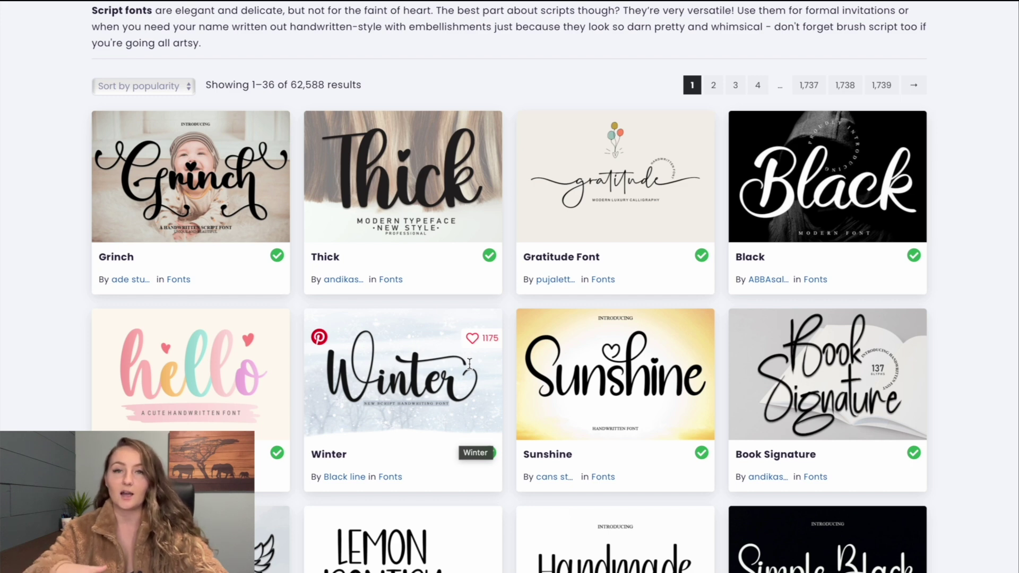
{"action": "scroll", "coordinate": [584, 403], "scroll_direction": "down", "scroll_amount": 5}
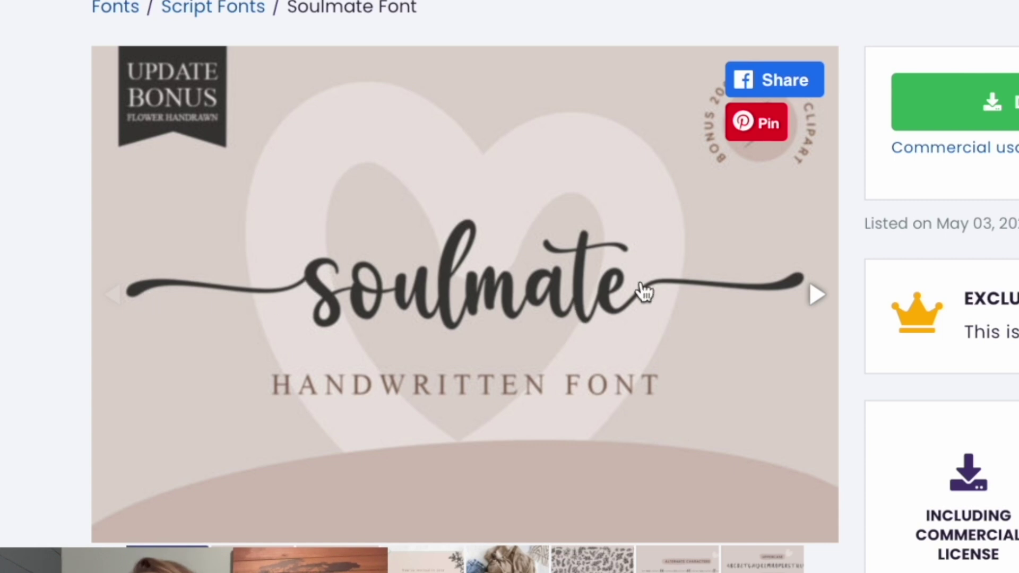
View the next preview image of the Soulmate font.
{"action": "left_click", "coordinate": [817, 295]}
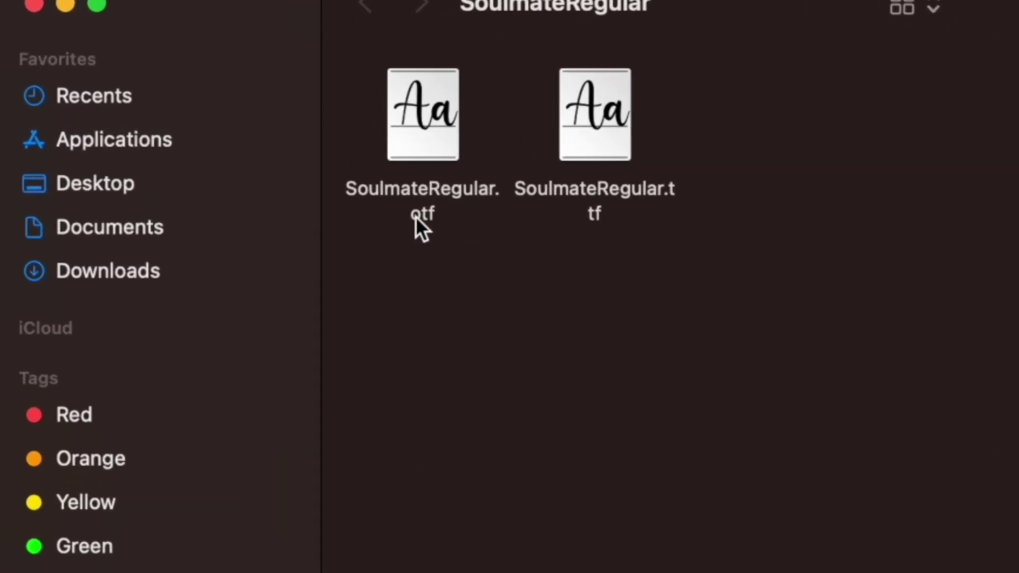
Open SoulmateRegular.otf in Font Book and install the Soulmate font.
{"action": "double_click", "coordinate": [418, 215]}
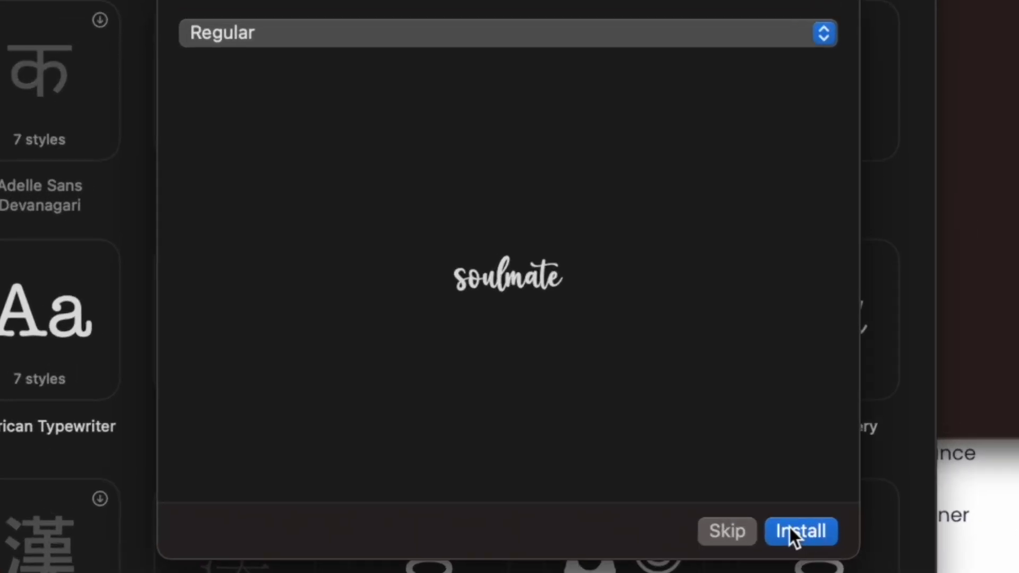
{"action": "left_click", "coordinate": [790, 528]}
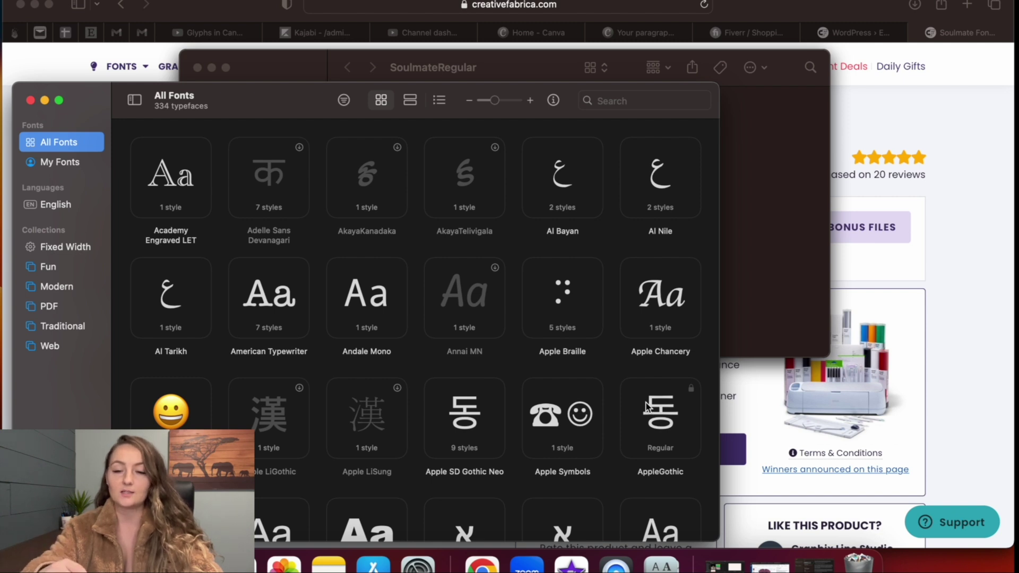
Close the SoulmateRegular folder windows and bring Font Book into clear view.
{"action": "left_click", "coordinate": [741, 107]}
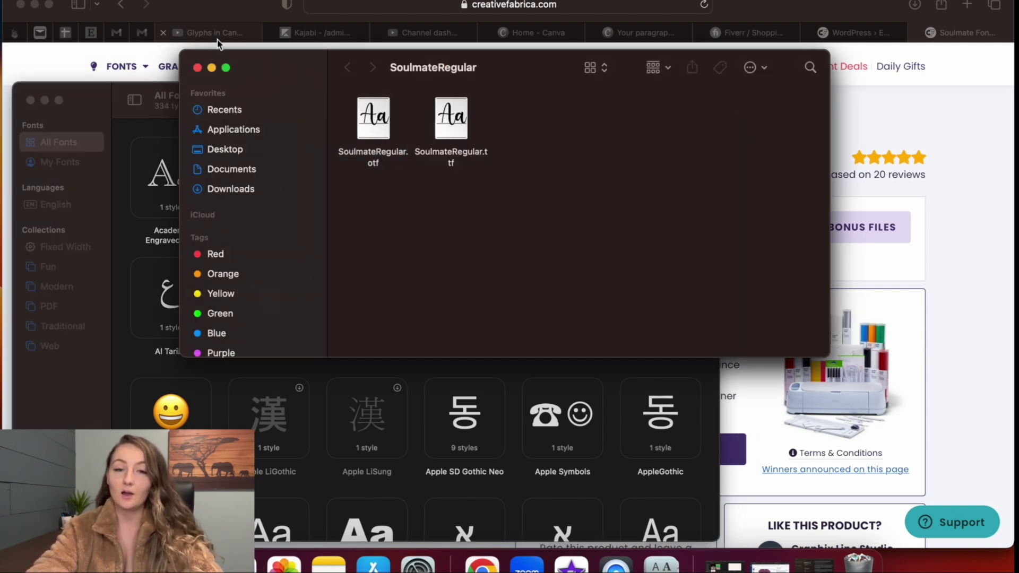
{"action": "left_click", "coordinate": [197, 67]}
{"action": "left_click", "coordinate": [197, 67]}
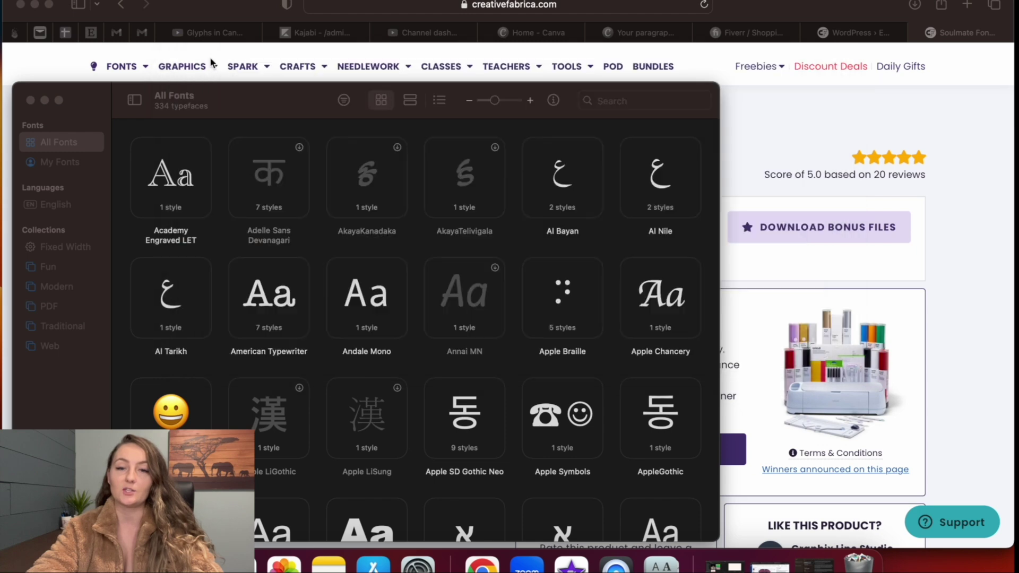
{"action": "left_click_drag", "start_coordinate": [331, 105], "coordinate": [374, 66]}
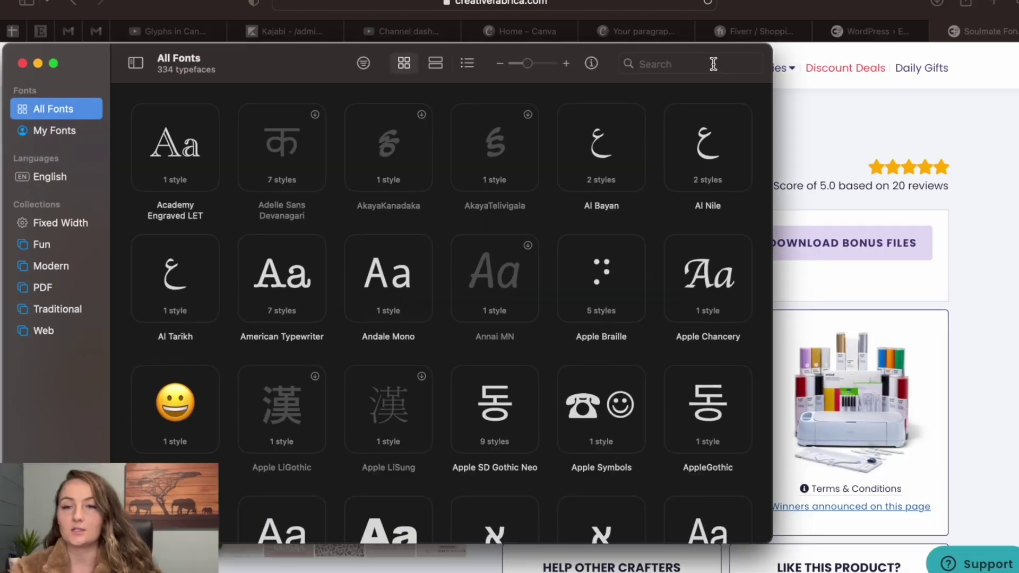
Search Font Book for 'soulmate' and browse the Soulmate font's glyph repertoire.
{"action": "left_click", "coordinate": [709, 63]}
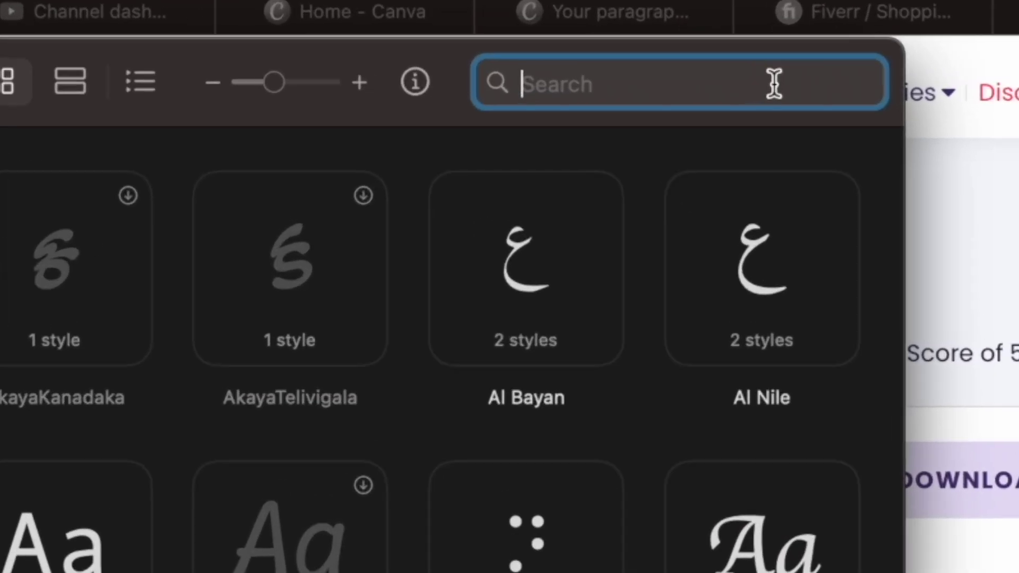
{"action": "type", "text": "soulmate"}
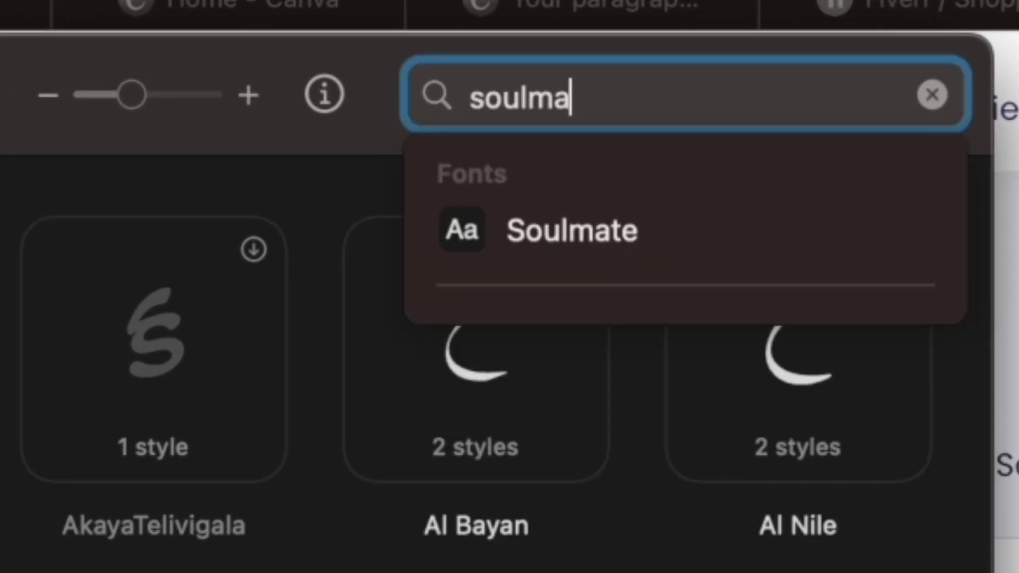
{"action": "left_click", "coordinate": [934, 213]}
{"action": "left_click", "coordinate": [81, 150]}
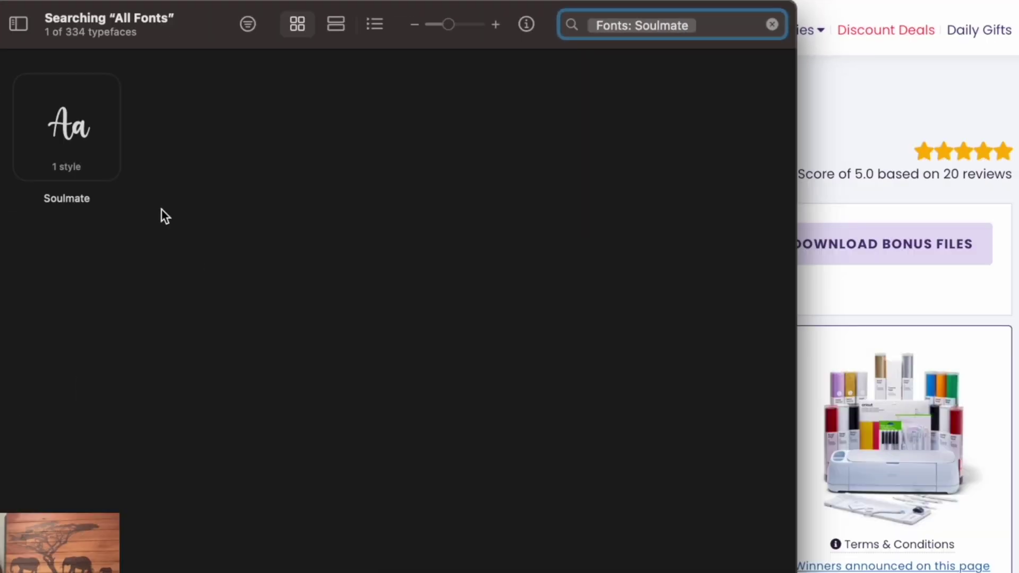
{"action": "double_click", "coordinate": [81, 150]}
{"action": "scroll", "coordinate": [589, 215], "scroll_direction": "down", "scroll_amount": 10}
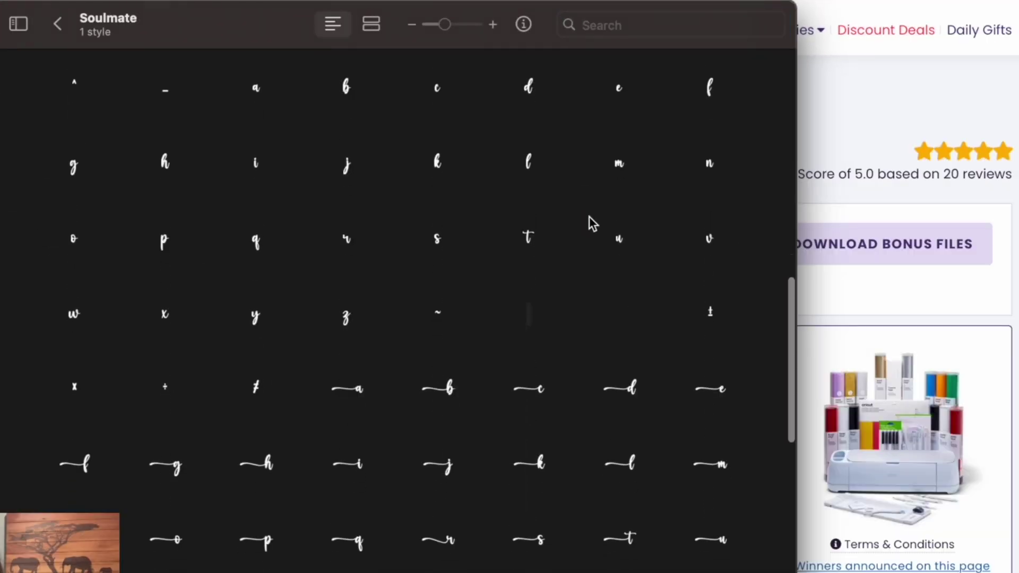
{"action": "scroll", "coordinate": [590, 215], "scroll_direction": "down", "scroll_amount": 1}
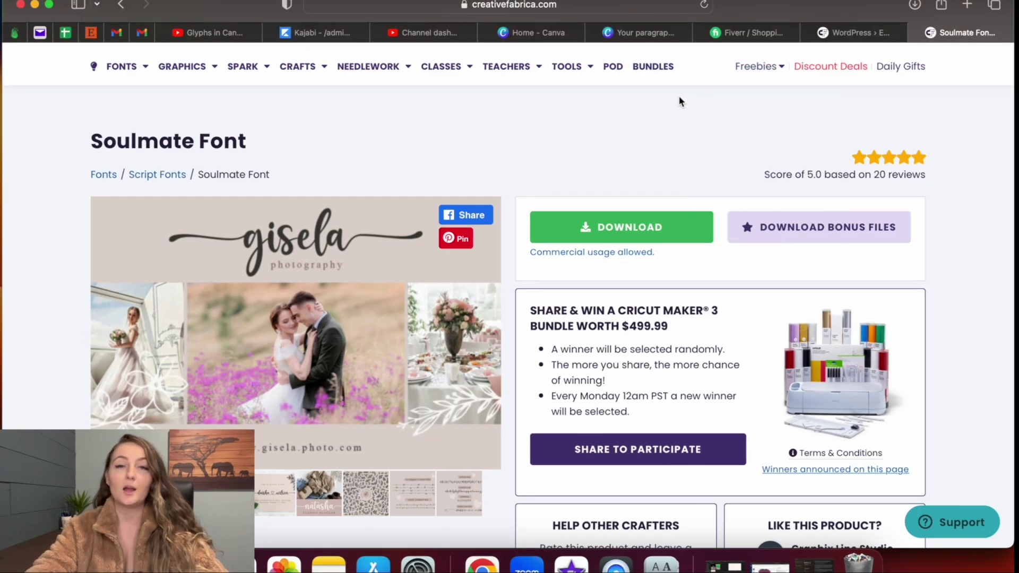
Add a paragraph text box in Canva and upload SoulmateRegular.otf as a custom font.
{"action": "left_click", "coordinate": [652, 39]}
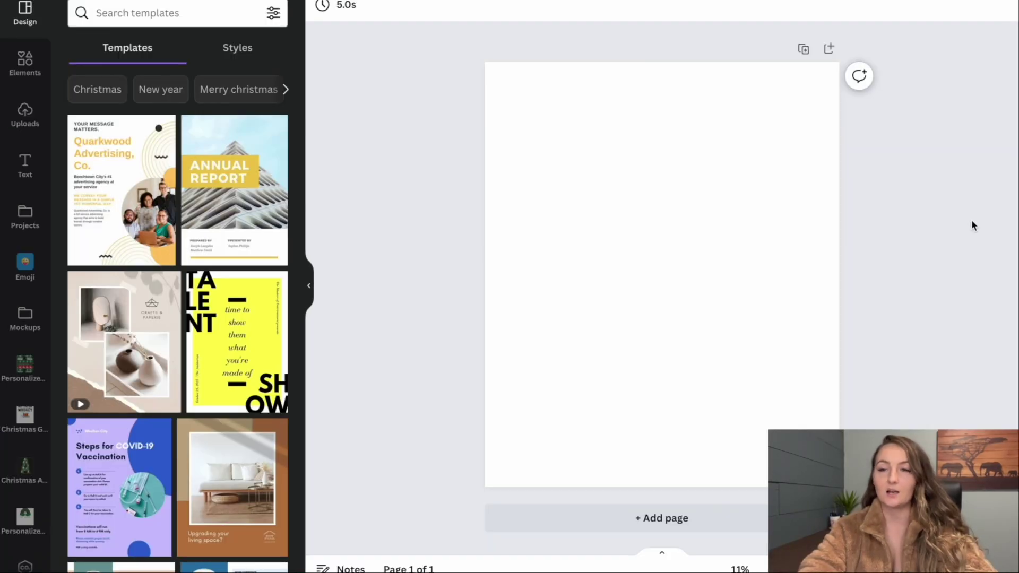
{"action": "key", "text": "t"}
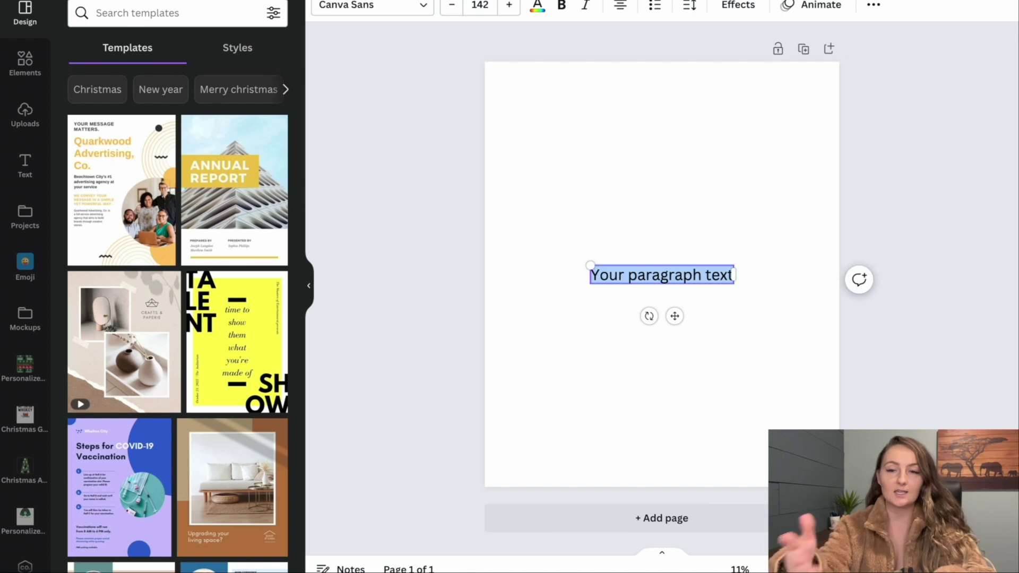
{"action": "left_click", "coordinate": [378, 7]}
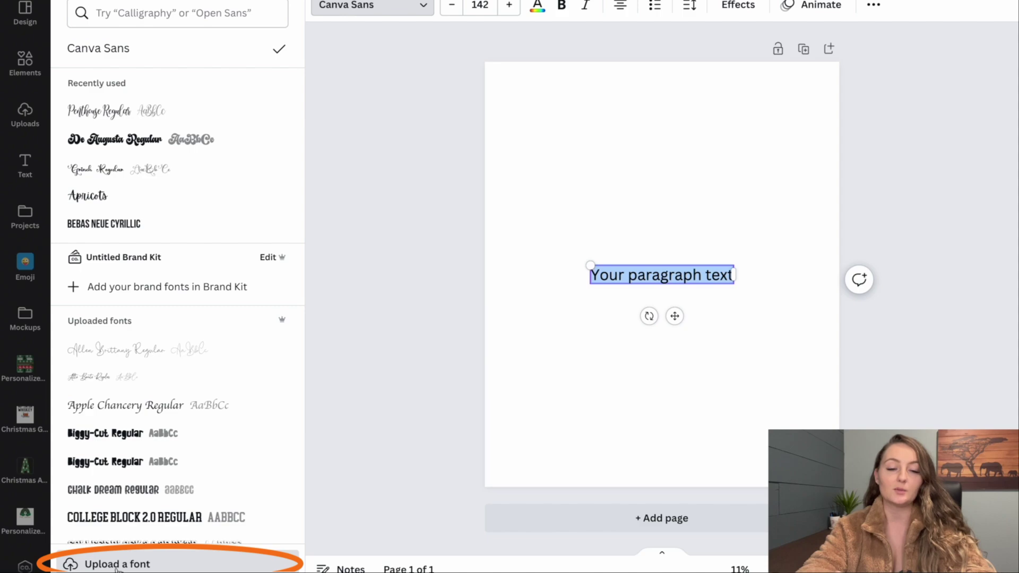
{"action": "left_click", "coordinate": [116, 565]}
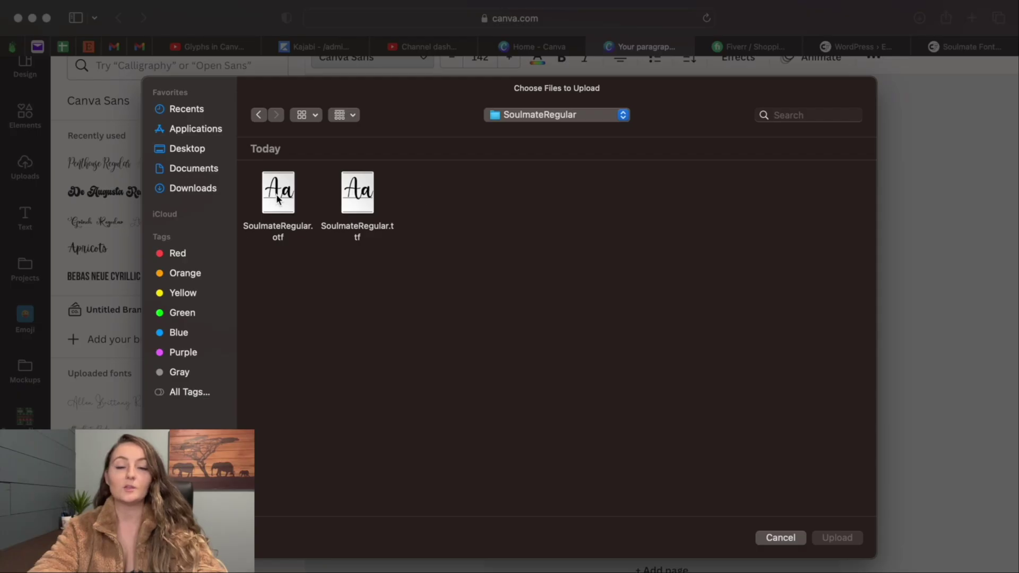
{"action": "double_click", "coordinate": [276, 199]}
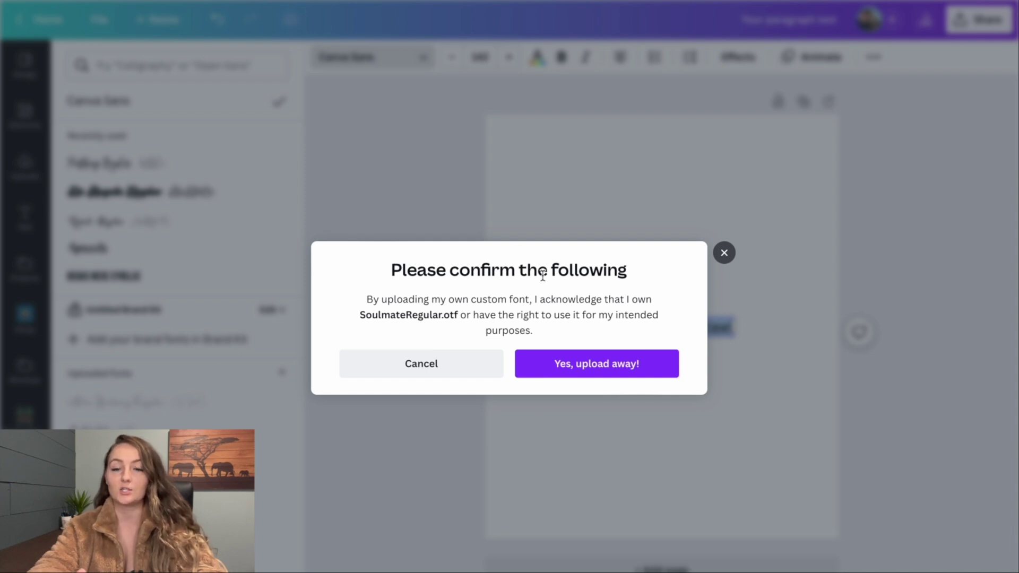
{"action": "left_click", "coordinate": [598, 363]}
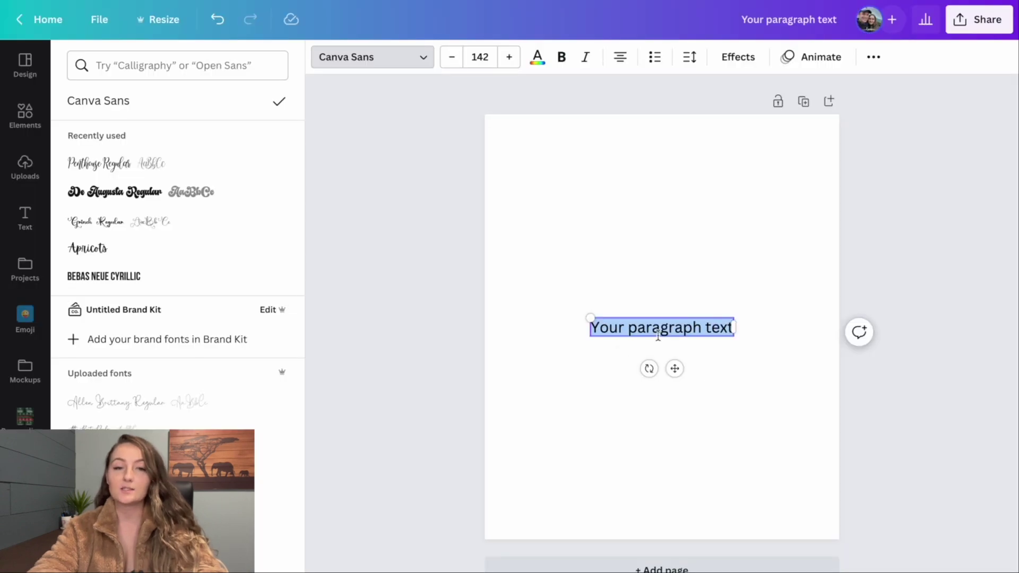
Apply Soulmate Regular to the text box and enlarge it.
{"action": "left_click", "coordinate": [185, 65]}
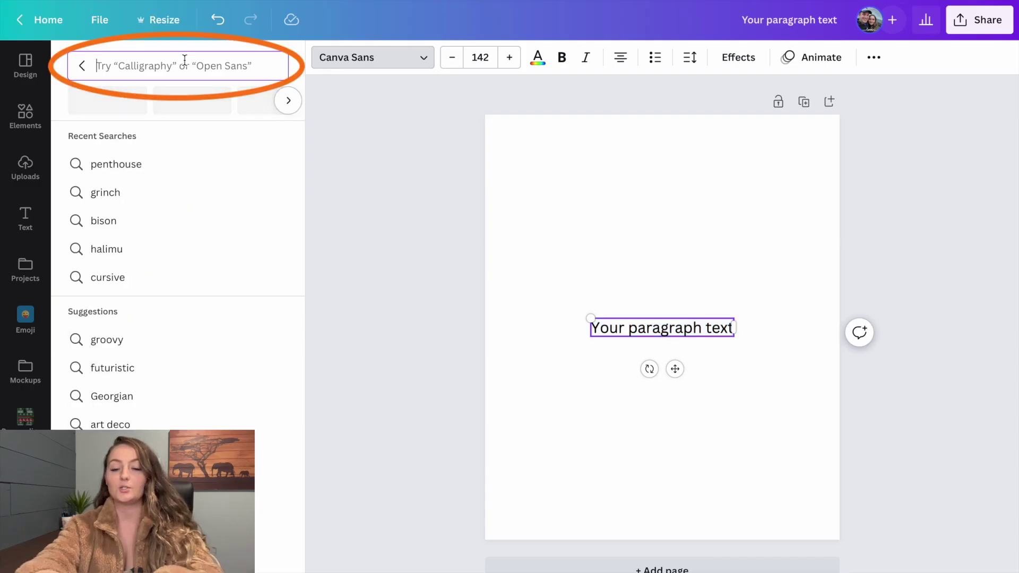
{"action": "type", "text": "soulma"}
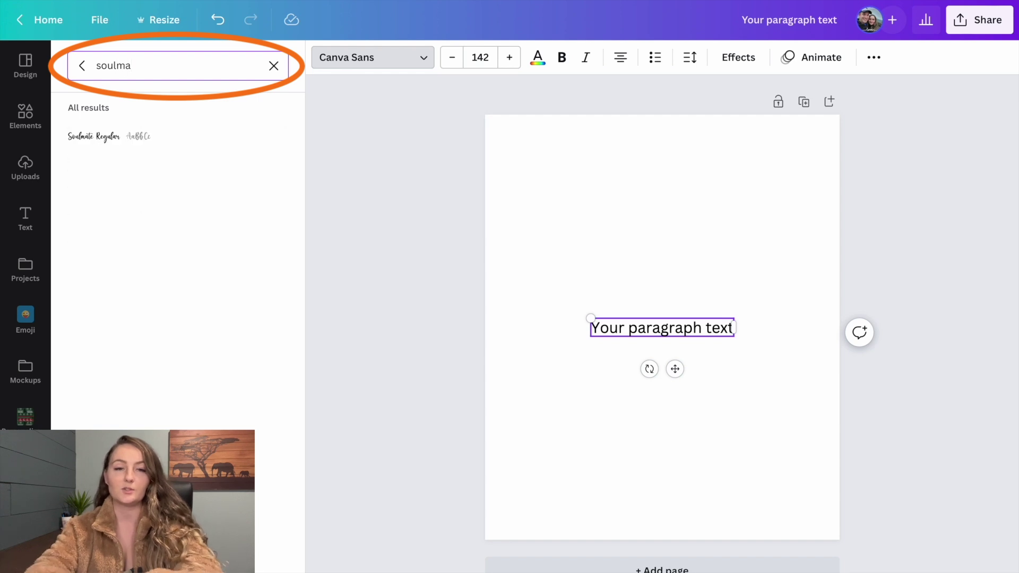
{"action": "left_click", "coordinate": [123, 141]}
{"action": "left_click_drag", "start_coordinate": [620, 319], "coordinate": [540, 244]}
{"action": "left_click_drag", "start_coordinate": [703, 335], "coordinate": [774, 373]}
Replace the text with 'hello' and enlarge it to about size 1153.
{"action": "double_click", "coordinate": [783, 312]}
{"action": "type", "text": "hello"}
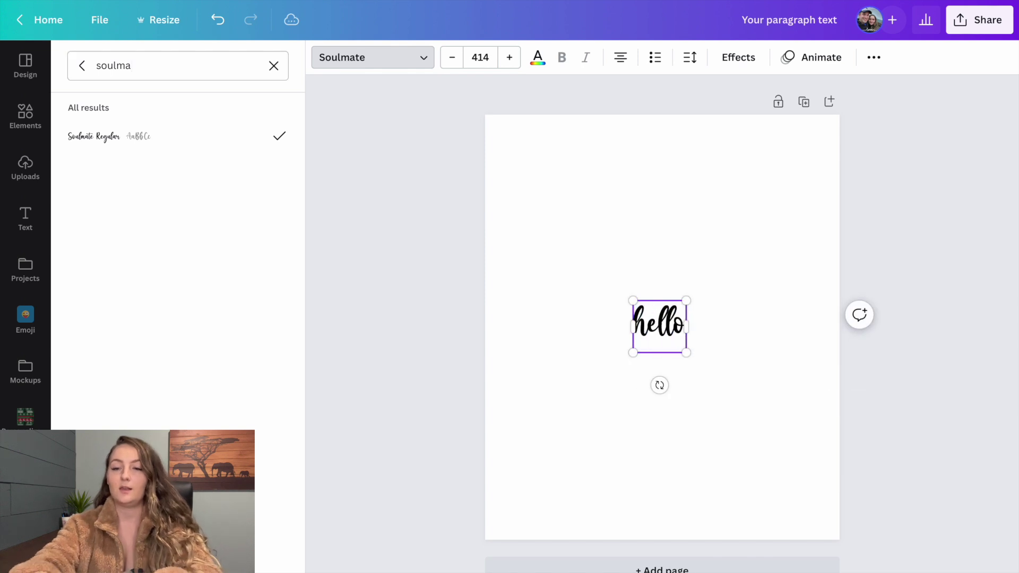
{"action": "left_click_drag", "start_coordinate": [687, 351], "coordinate": [784, 378]}
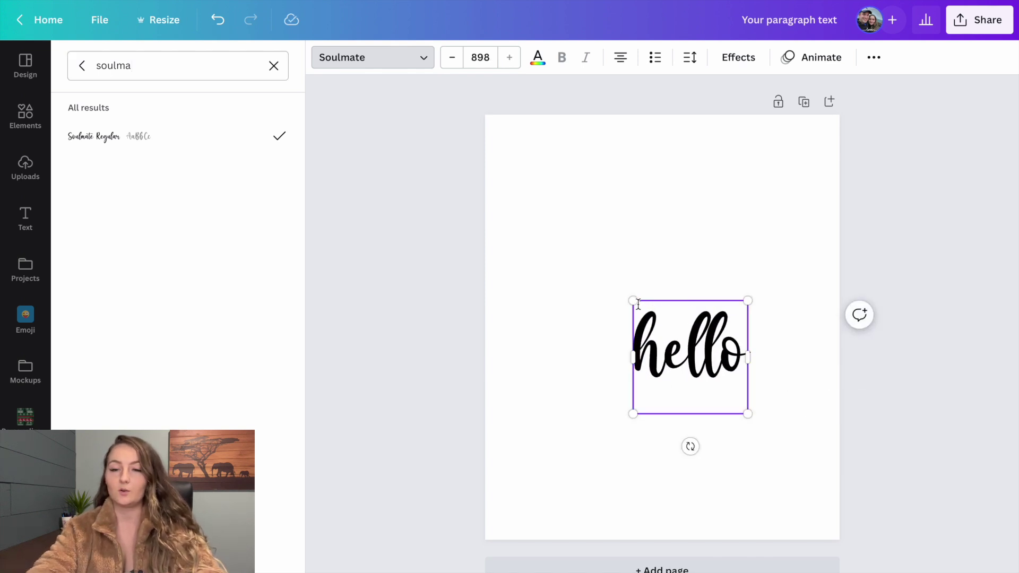
{"action": "left_click_drag", "start_coordinate": [626, 302], "coordinate": [594, 269]}
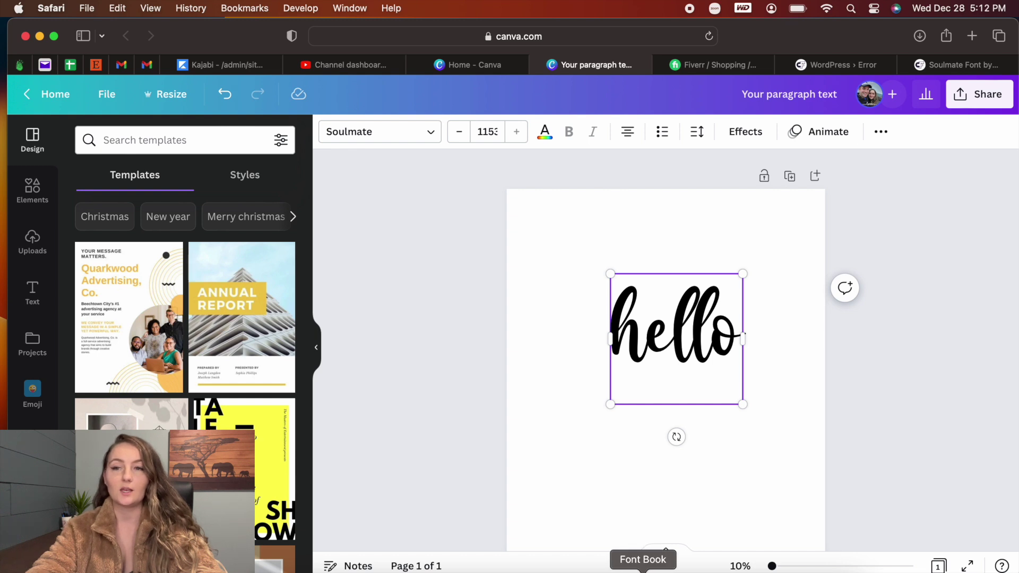
Copy the h glyph with a long leading swash from Font Book.
{"action": "left_click", "coordinate": [851, 8]}
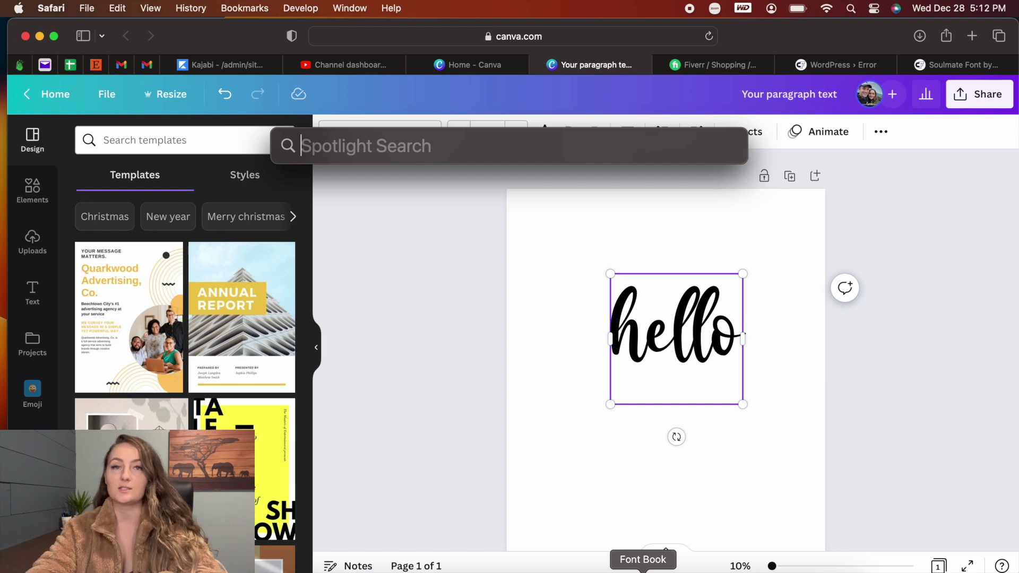
{"action": "left_click", "coordinate": [643, 571]}
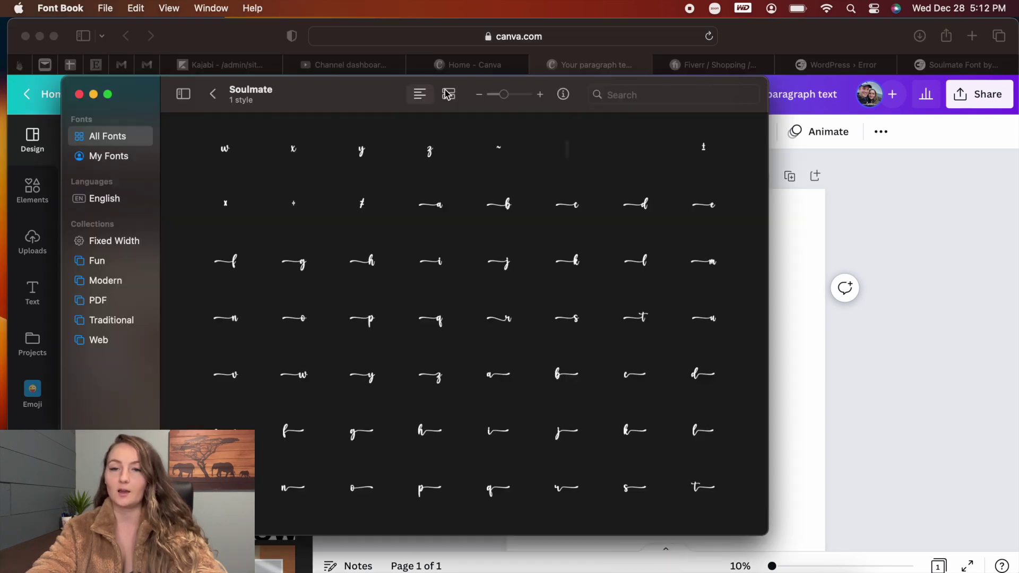
{"action": "left_click_drag", "start_coordinate": [363, 94], "coordinate": [191, 85]}
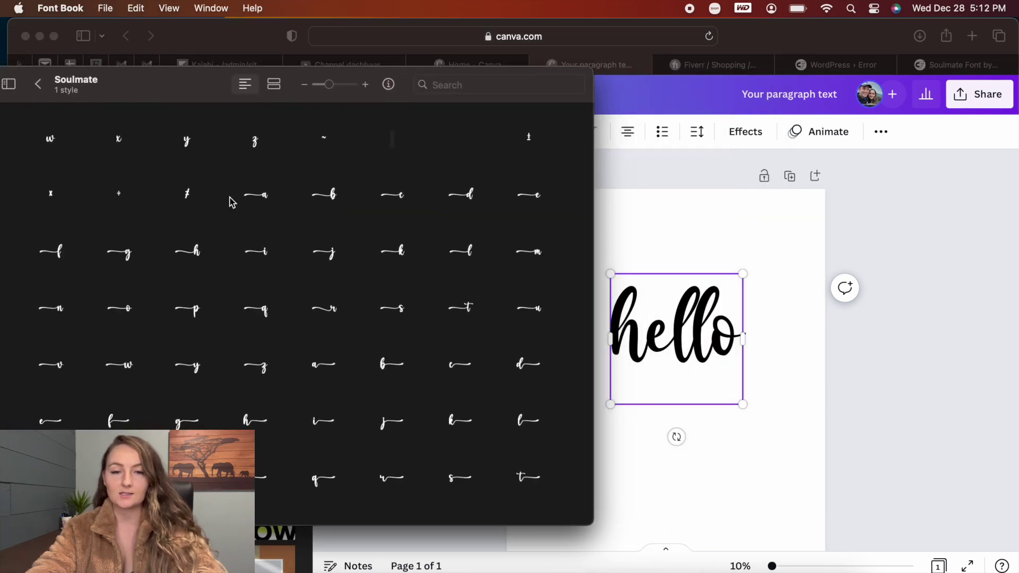
{"action": "left_click", "coordinate": [190, 254]}
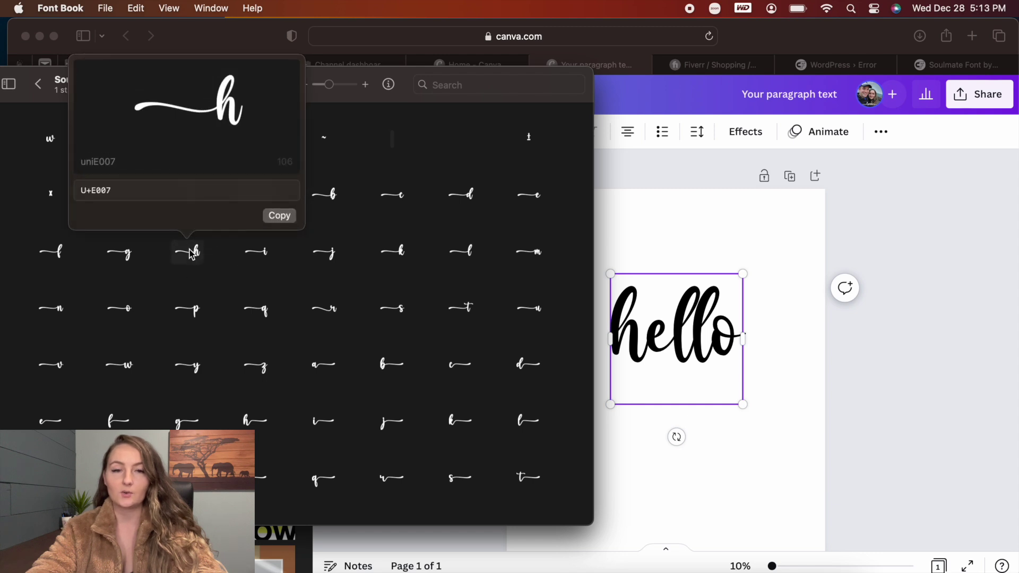
{"action": "left_click", "coordinate": [279, 216]}
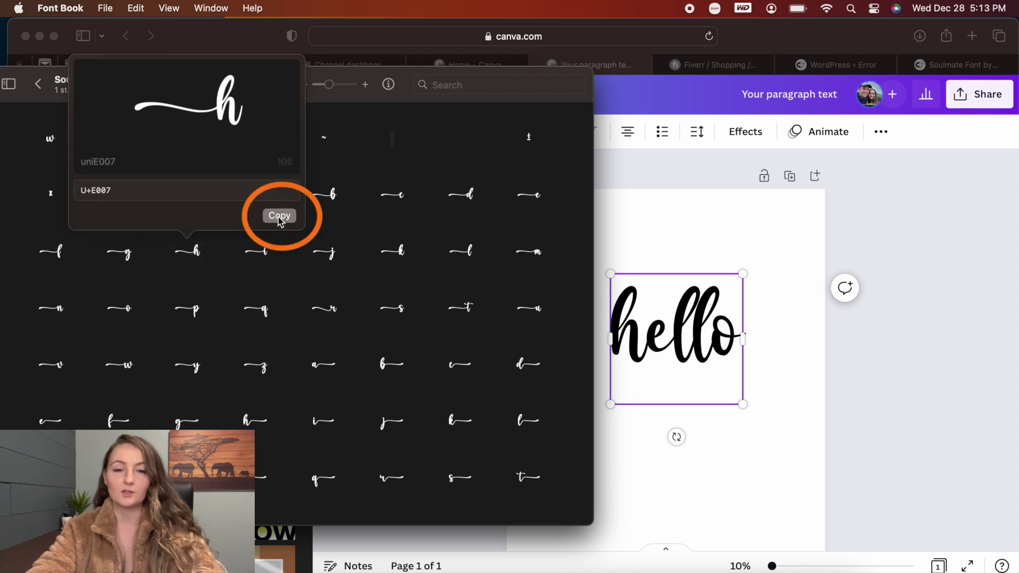
Replace the plain h of 'hello' with the swash h and shrink to size 914.
{"action": "left_click", "coordinate": [625, 342]}
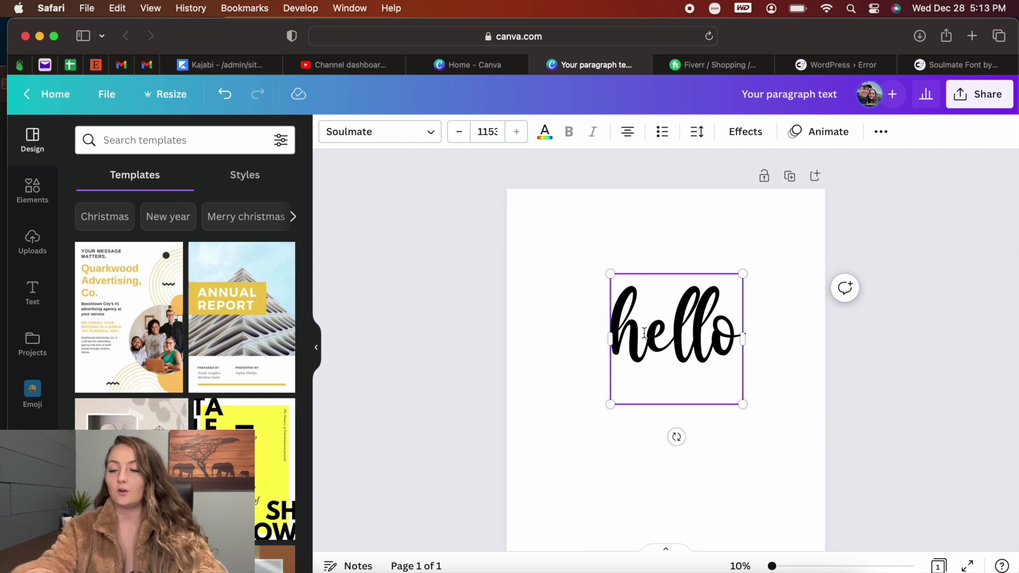
{"action": "key", "text": "BackSpace"}
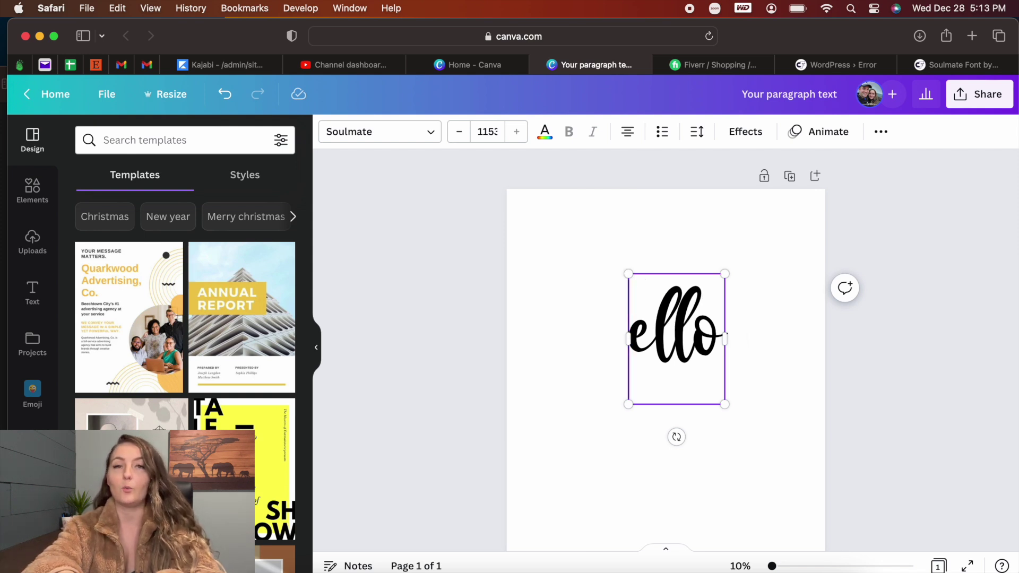
{"action": "key", "text": "super+v"}
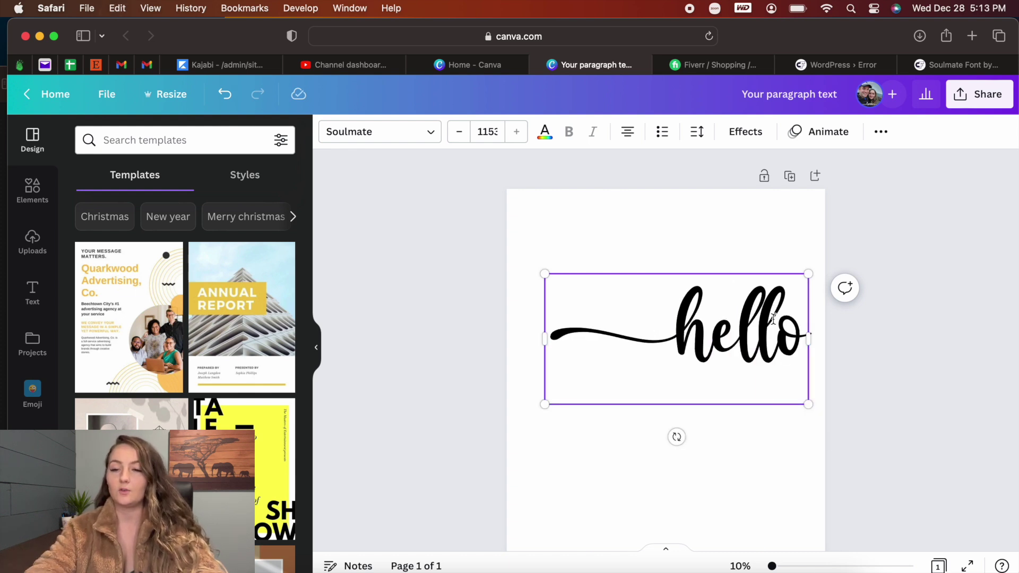
{"action": "left_click_drag", "start_coordinate": [754, 273], "coordinate": [724, 275]}
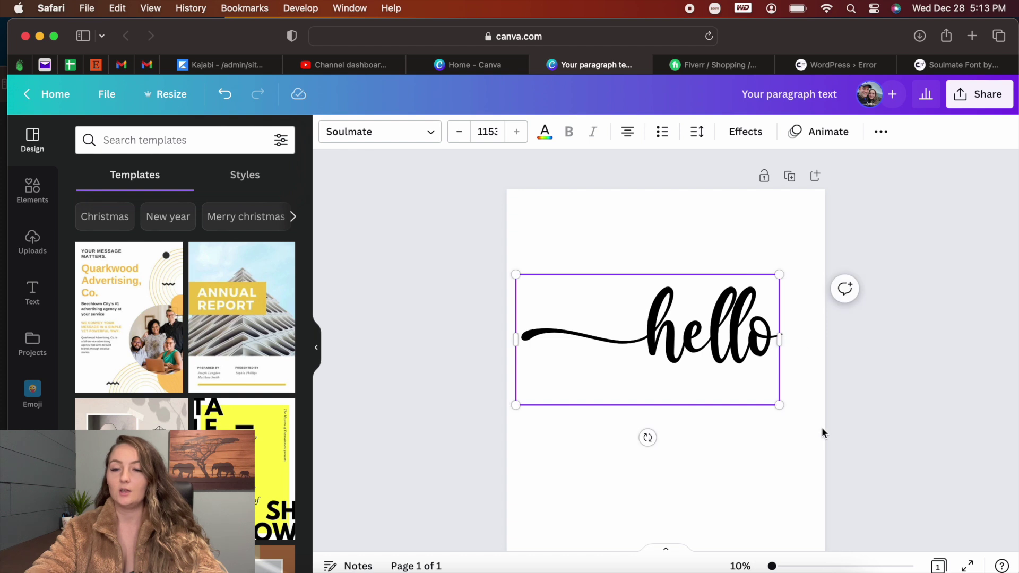
{"action": "left_click_drag", "start_coordinate": [783, 407], "coordinate": [726, 379]}
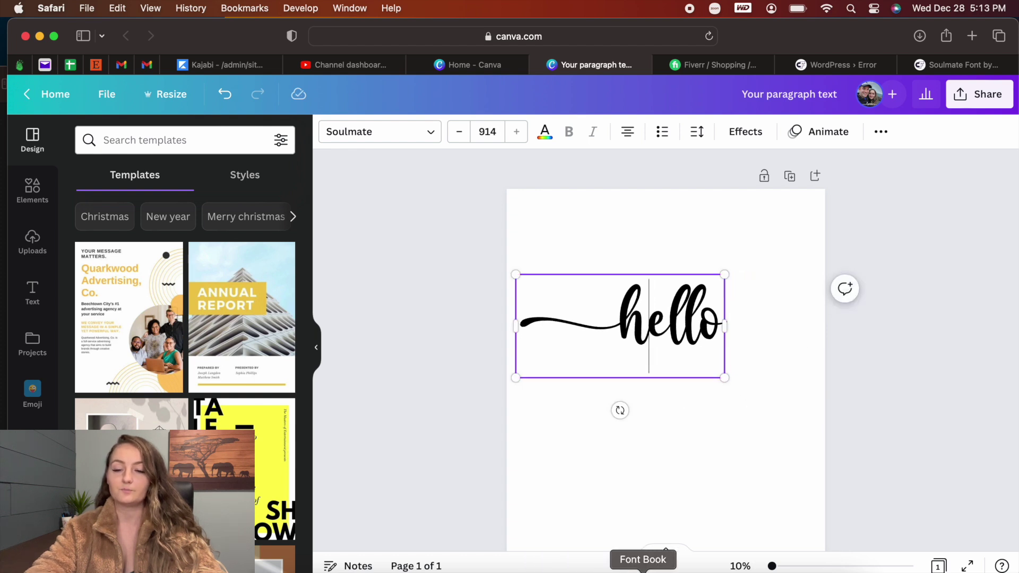
Copy the trailing-swash o glyph (uniE027) and place the cursor before the o in 'hello'.
{"action": "left_click", "coordinate": [642, 569]}
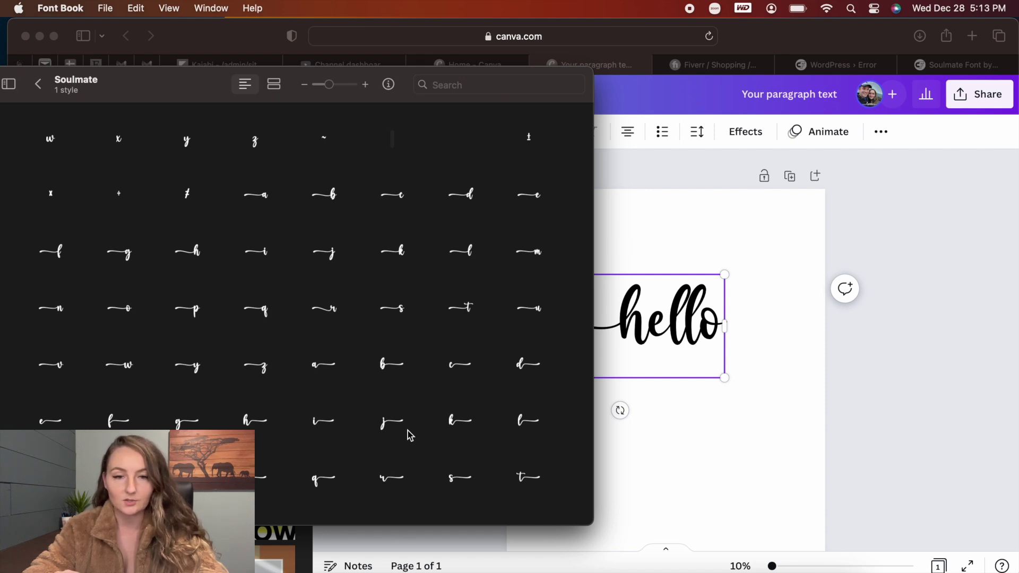
{"action": "scroll", "coordinate": [410, 436], "scroll_direction": "down", "scroll_amount": 5}
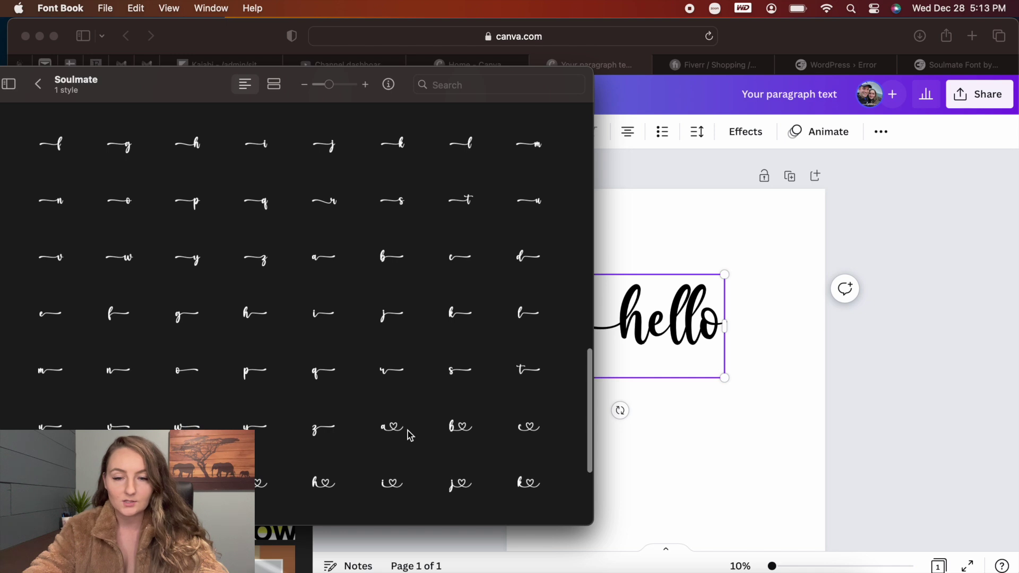
{"action": "scroll", "coordinate": [410, 435], "scroll_direction": "up", "scroll_amount": 2}
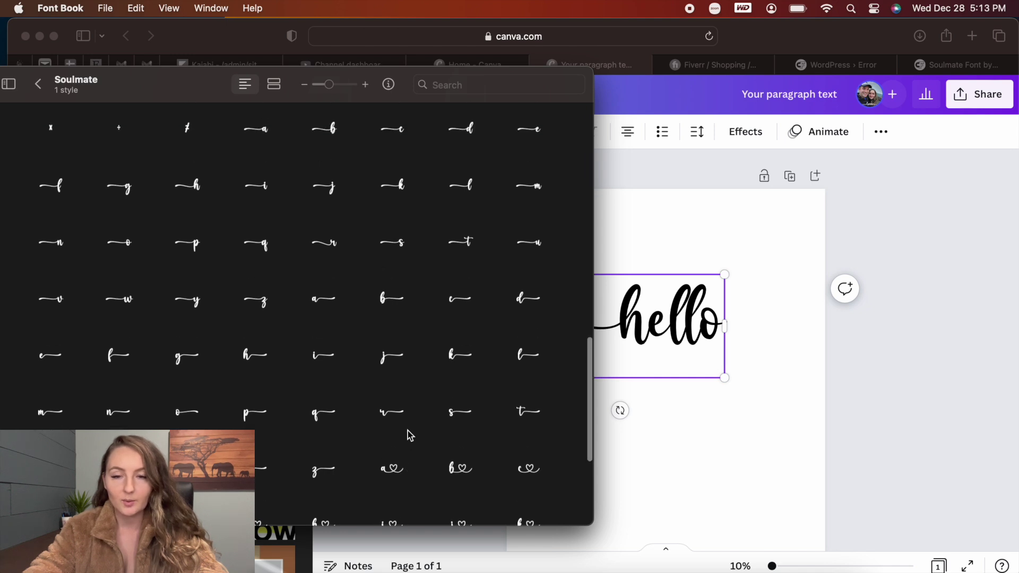
{"action": "left_click", "coordinate": [335, 418]}
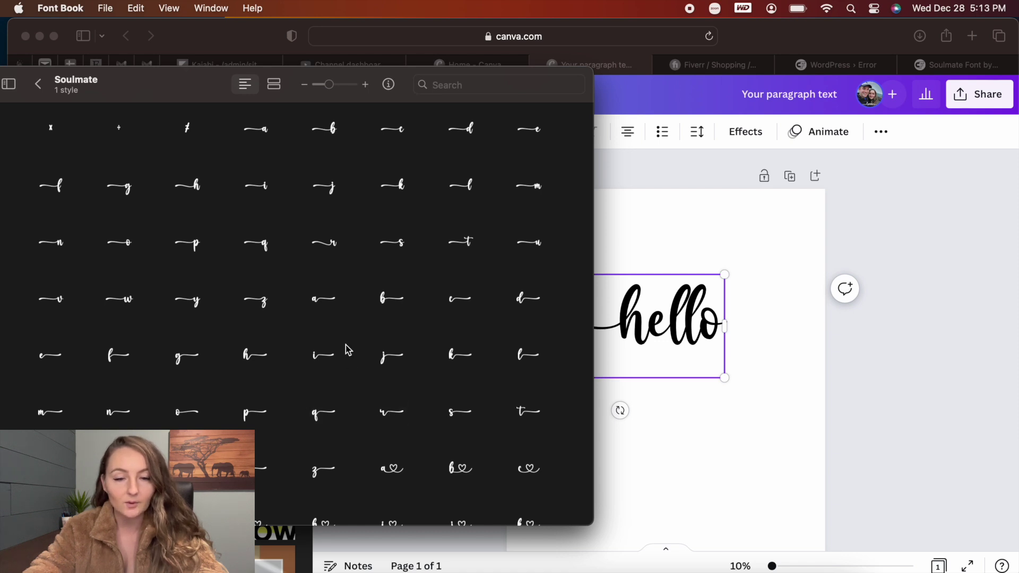
{"action": "scroll", "coordinate": [347, 351], "scroll_direction": "up", "scroll_amount": 1}
{"action": "double_click", "coordinate": [187, 466]}
{"action": "left_click", "coordinate": [280, 431]}
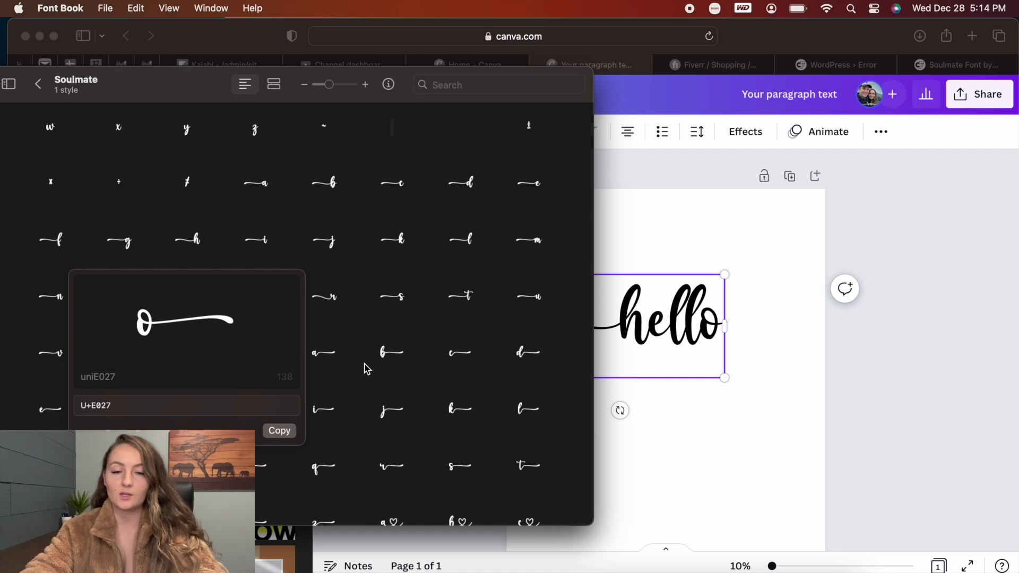
{"action": "left_click", "coordinate": [704, 347]}
{"action": "left_click", "coordinate": [712, 327]}
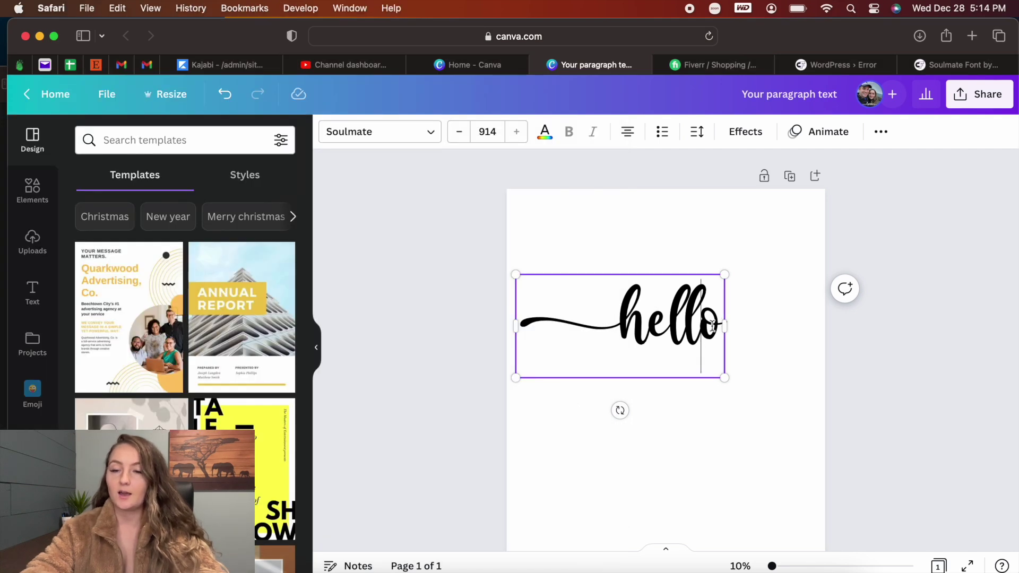
Replace the final o of 'hello' with the pasted trailing-swash o.
{"action": "key", "text": "Delete"}
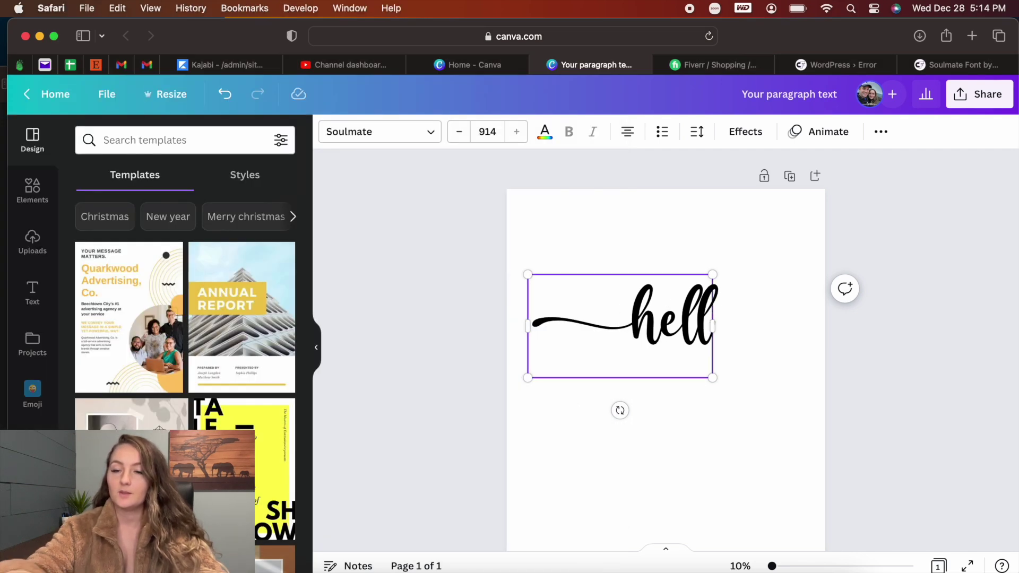
{"action": "key", "text": "super+v"}
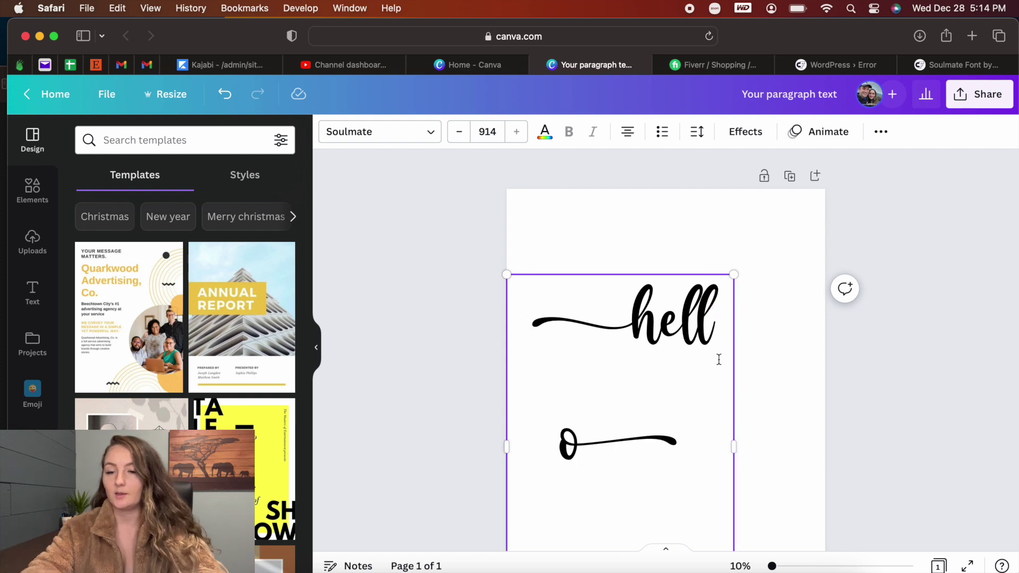
{"action": "key", "text": "Left"}
{"action": "key", "text": "BackSpace"}
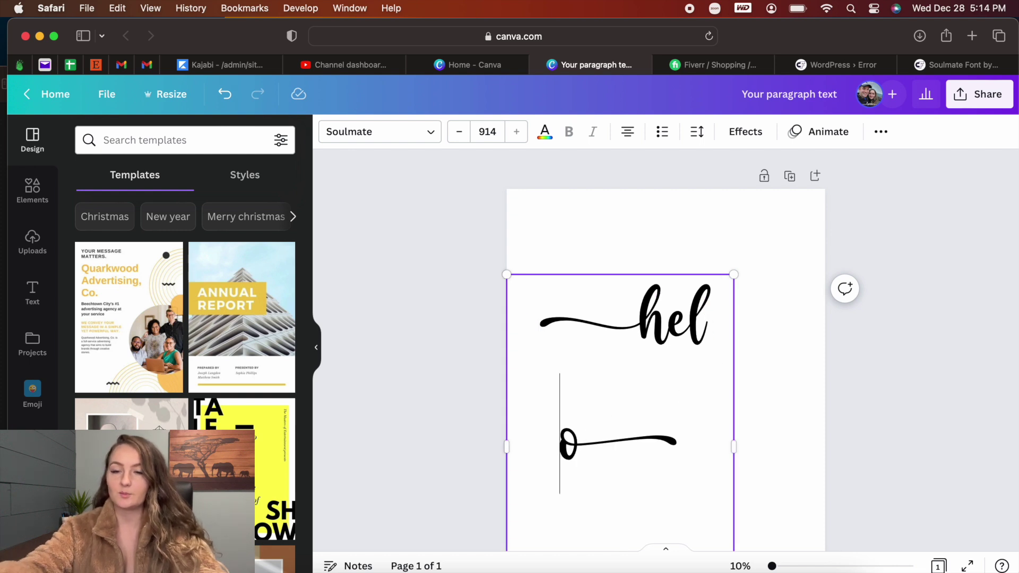
{"action": "key", "text": "super+z"}
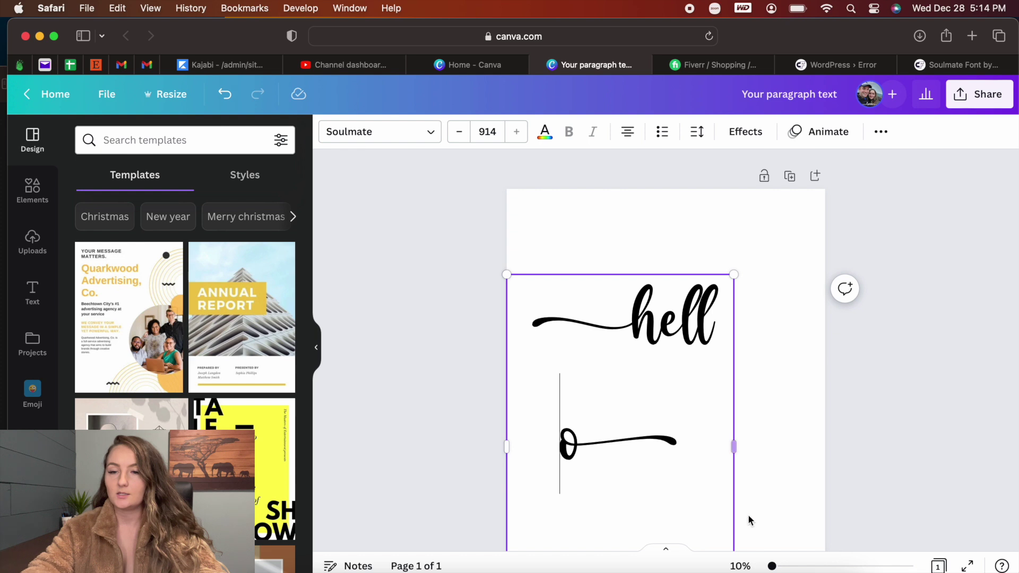
Resize 'hello' to font size 701 on one line, centred near the page top.
{"action": "scroll", "coordinate": [748, 527], "scroll_direction": "down", "scroll_amount": 3}
{"action": "left_click_drag", "start_coordinate": [733, 378], "coordinate": [843, 380]}
{"action": "left_click_drag", "start_coordinate": [842, 428], "coordinate": [746, 364]}
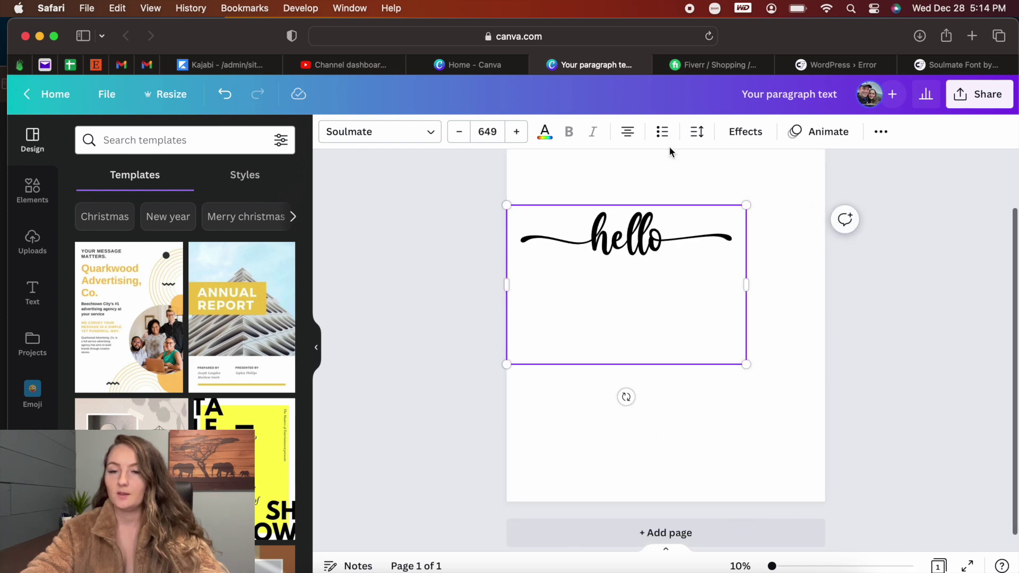
{"action": "left_click_drag", "start_coordinate": [667, 204], "coordinate": [702, 177]}
{"action": "scroll", "coordinate": [869, 278], "scroll_direction": "up", "scroll_amount": 2}
{"action": "left_click_drag", "start_coordinate": [712, 264], "coordinate": [713, 220]}
{"action": "left_click_drag", "start_coordinate": [786, 364], "coordinate": [806, 376]}
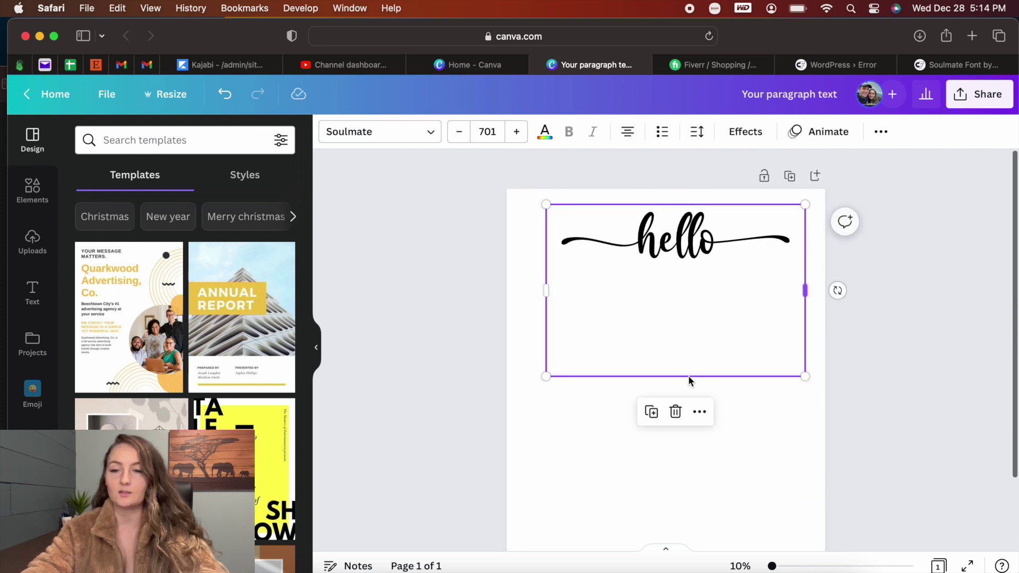
{"action": "left_click_drag", "start_coordinate": [548, 378], "coordinate": [519, 393]}
{"action": "left_click", "coordinate": [874, 325]}
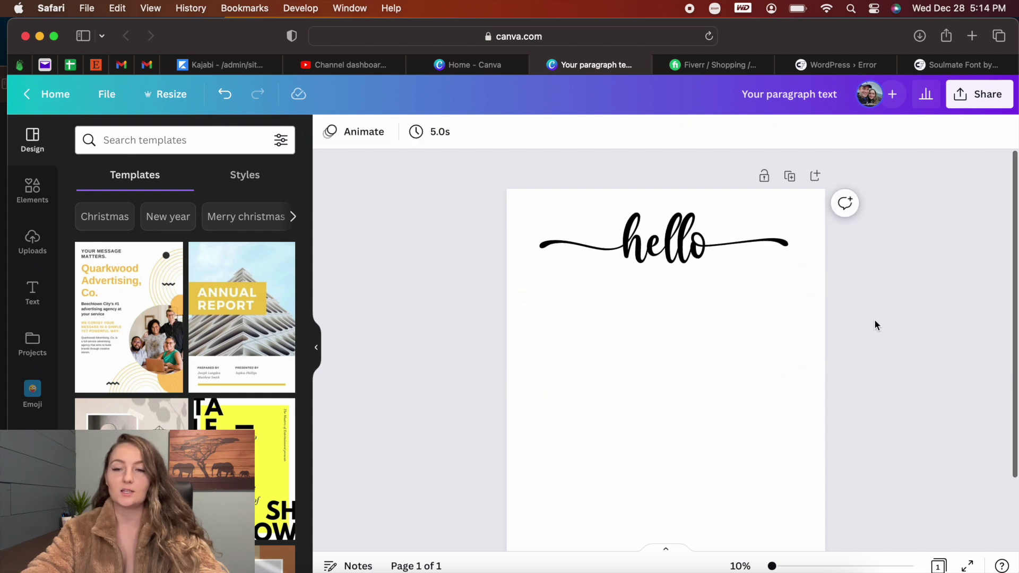